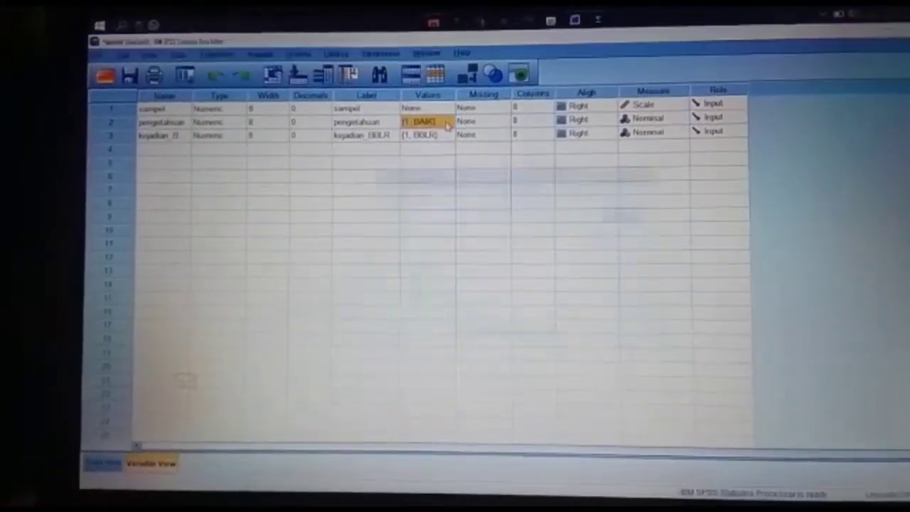
Review the value labels defined for the pengetahuan and kejadian_BBLR variables
left_click(446, 126)
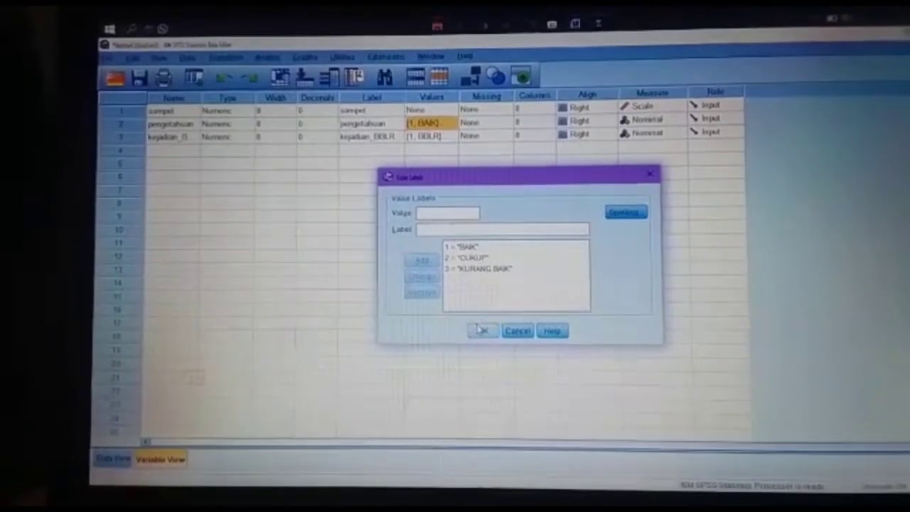
left_click(483, 330)
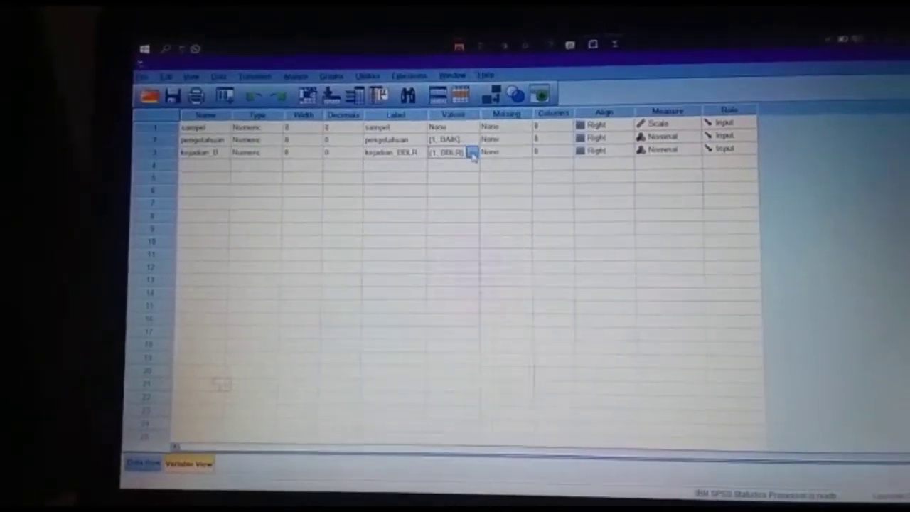
left_click(463, 150)
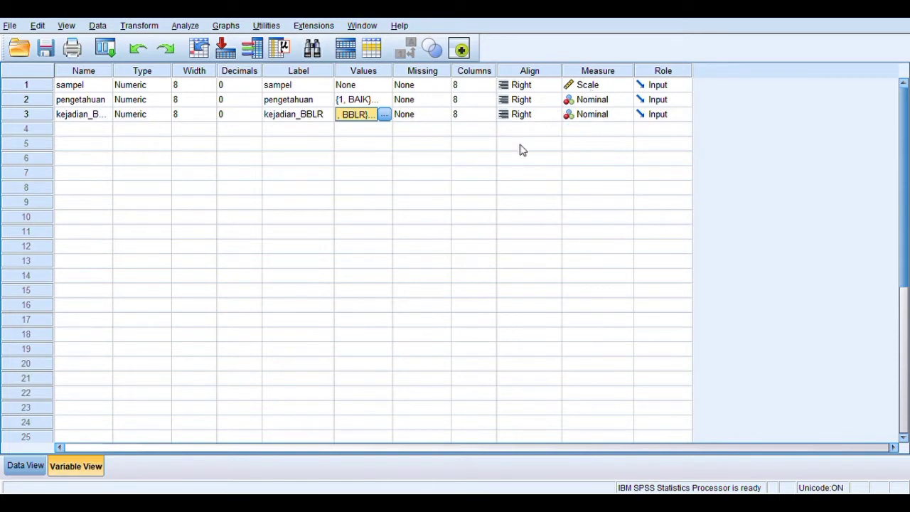
Examine the entered data from the first to the last case, including the pengetahuan and kejadian_BBLR codes
left_click(24, 475)
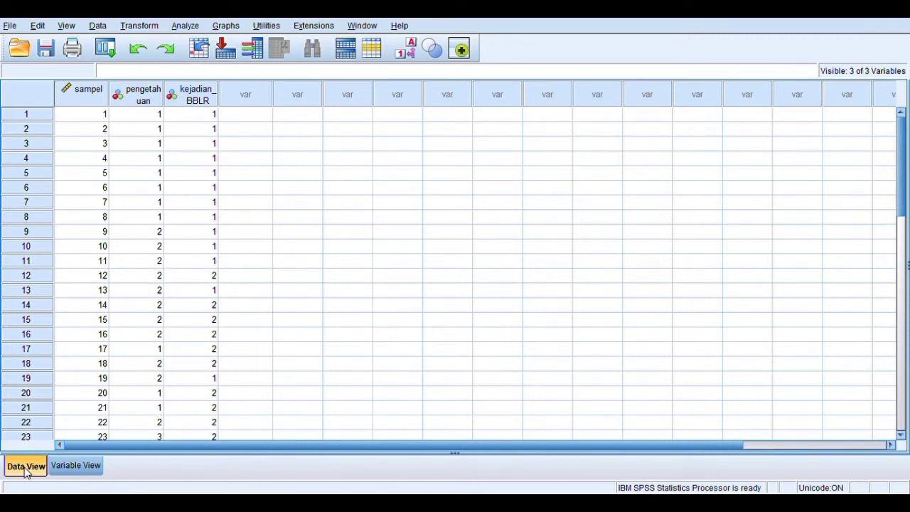
key("Down")
key("Down")
key("Down")
key("Down")
key("Down")
key("Down")
key("Down")
key("Down")
key("Down")
key("Down")
key("Down")
key("Down")
key("Down")
key("Down")
key("Down")
key("Down")
key("Down")
key("Down")
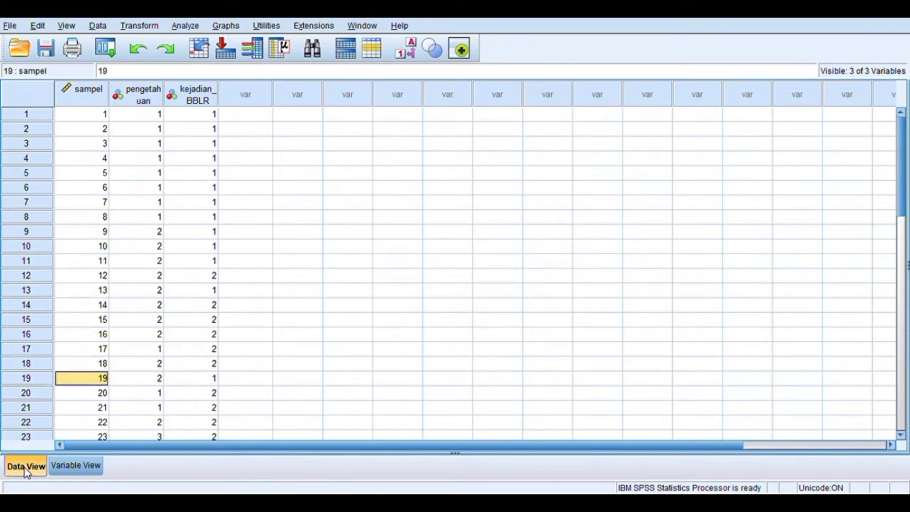
key("Down")
key("Down")
key("Down")
key("Down")
key("Down")
key("Down")
key("Down")
key("Down")
key("Down")
key("Down")
key("Down")
key("Down")
key("Down")
key("Down")
key("Down")
key("Down")
key("Down")
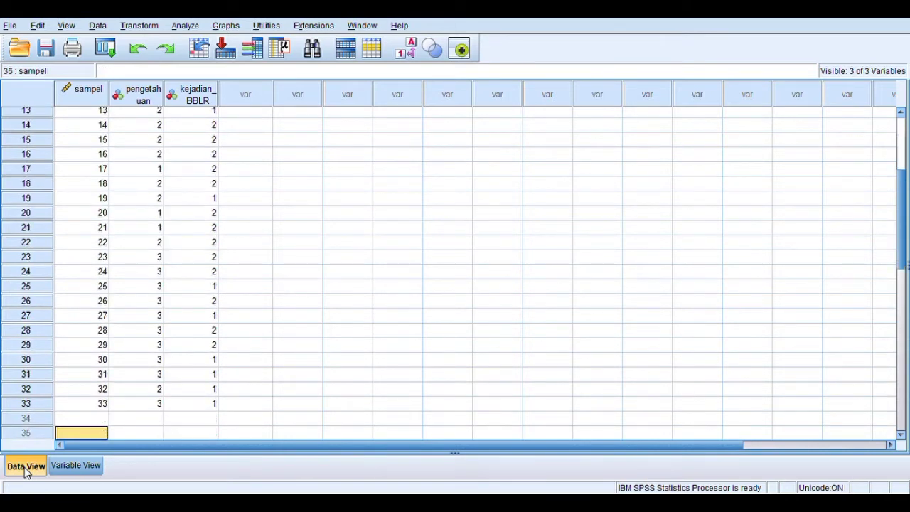
key("Up")
key("Up")
key("Up")
key("Up")
key("Up")
key("Up")
key("Up")
key("Up")
key("Up")
key("Up")
key("Up")
key("Up")
key("Up")
key("Up")
key("Up")
key("Up")
key("Up")
key("Up")
key("Up")
key("Up")
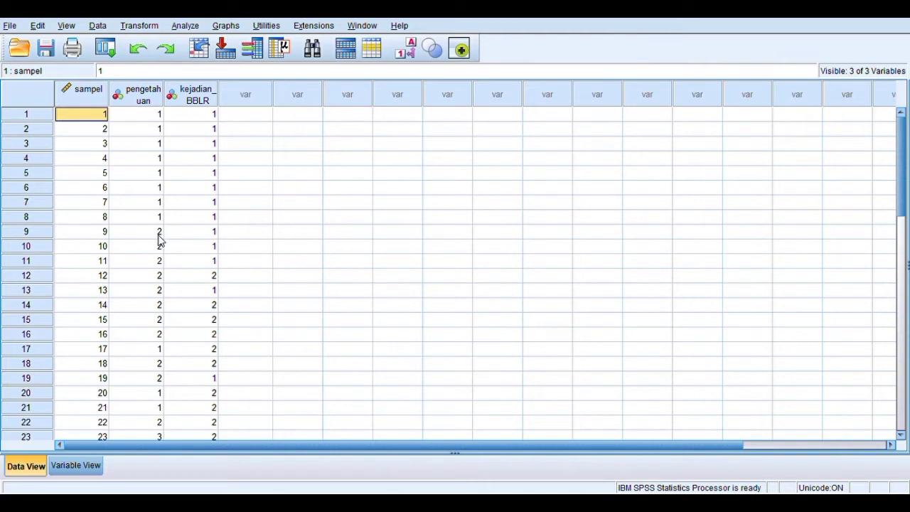
left_click(152, 437)
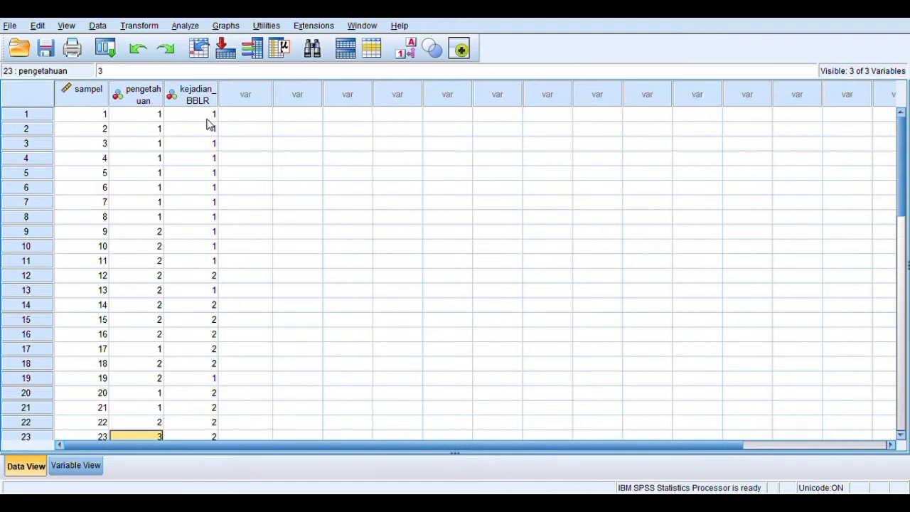
left_click(214, 278)
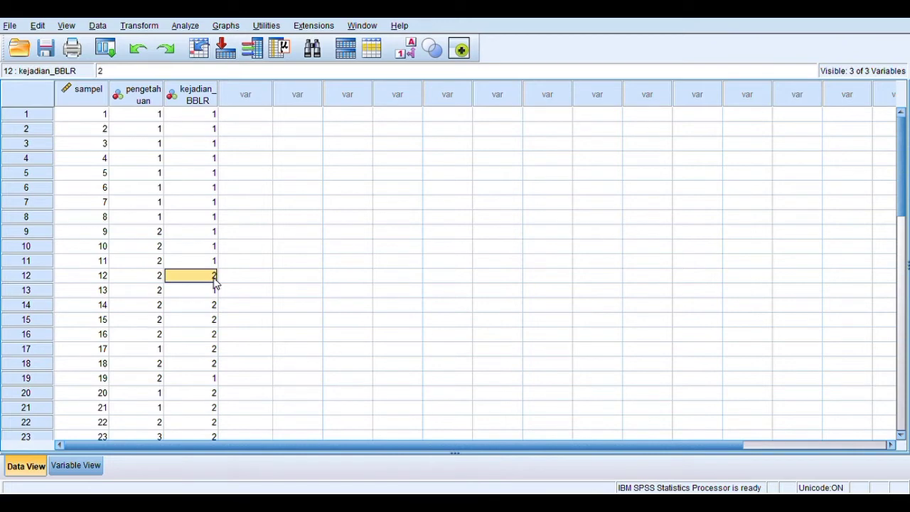
left_click(330, 179)
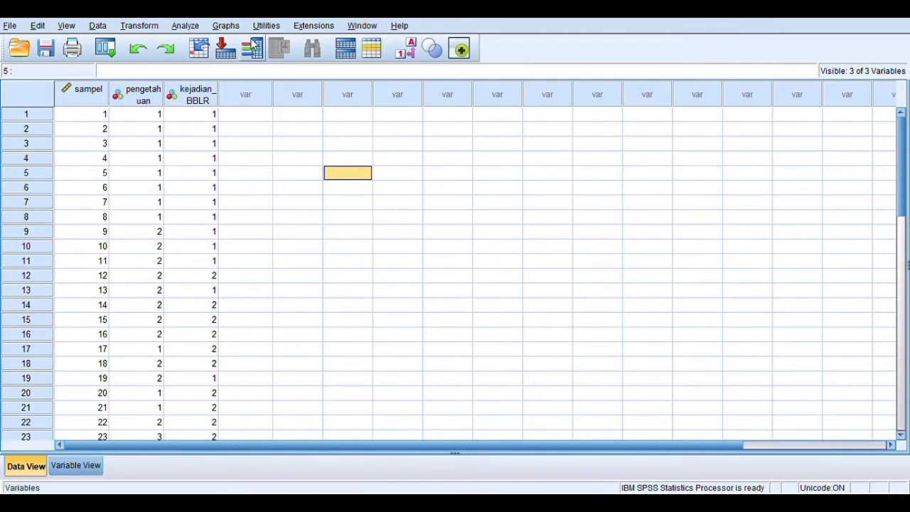
Run a Frequencies analysis with frequency tables for the variables pengetahuan and kejadian BBLR
left_click(186, 26)
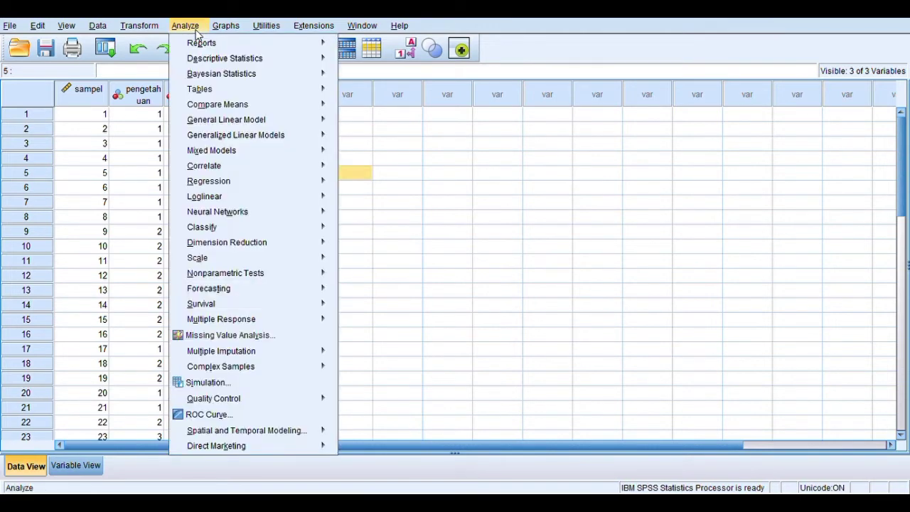
mouse_move(215, 64)
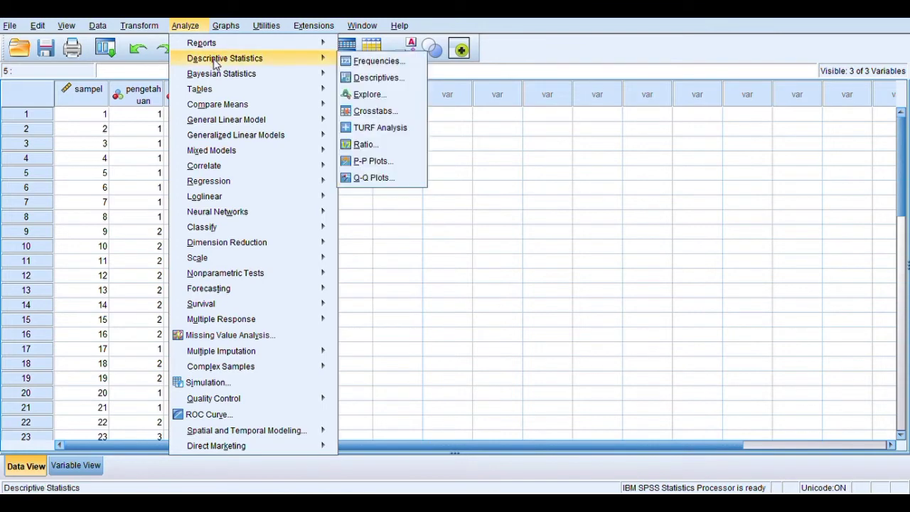
left_click(363, 63)
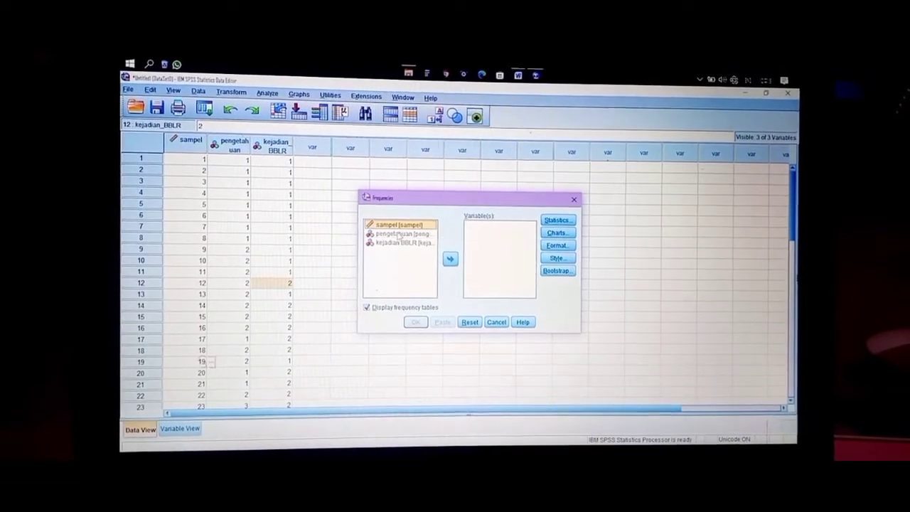
left_click(399, 244)
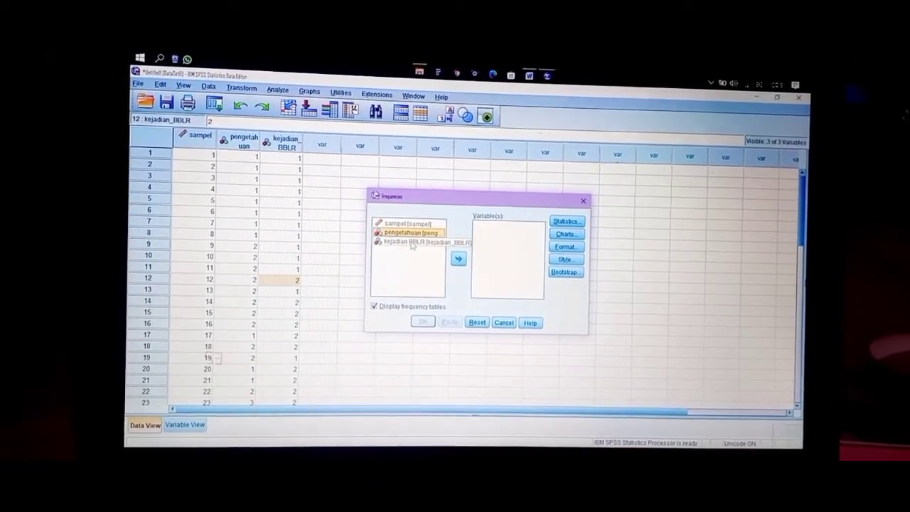
left_click(450, 259)
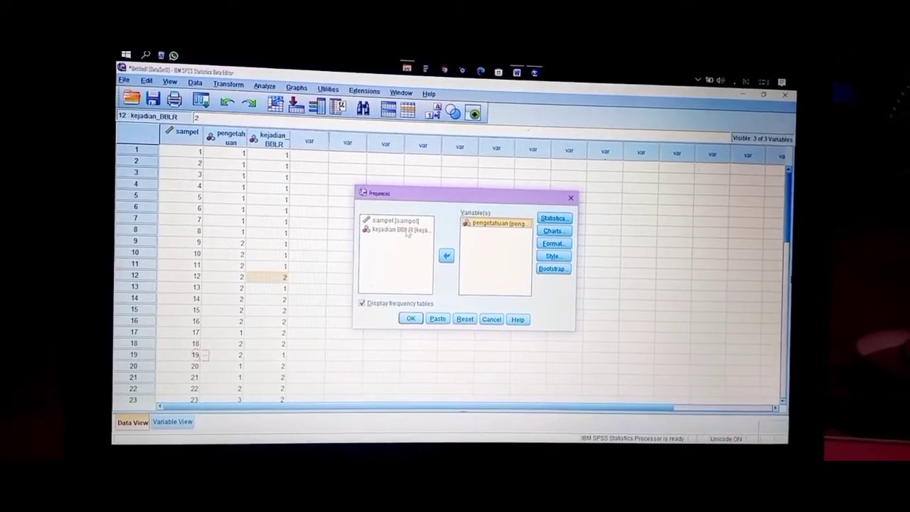
left_click(448, 255)
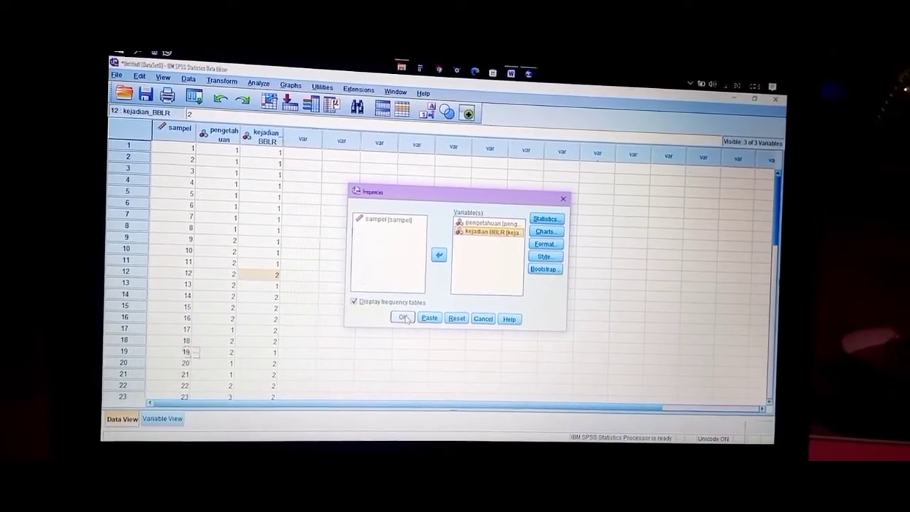
left_click(400, 324)
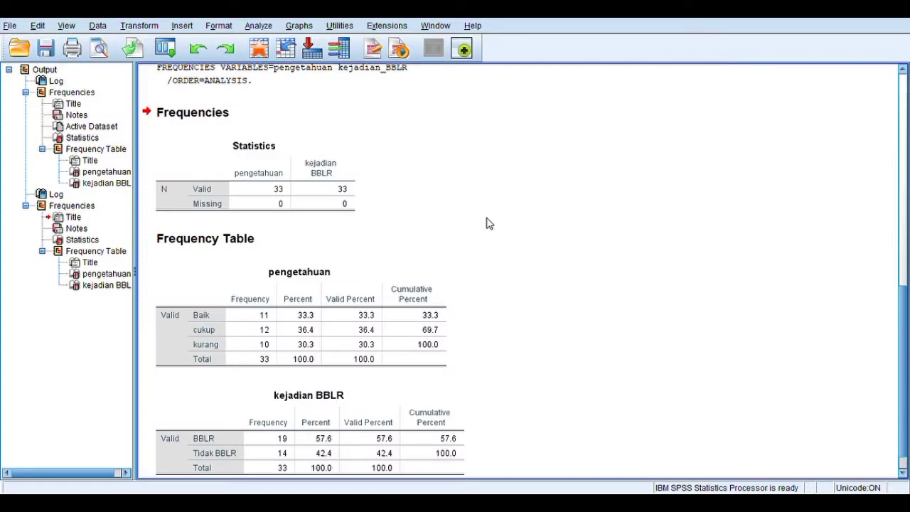
Examine the Statistics table and the frequency tables for pengetahuan and kejadian BBLR in the newest output
scroll(348, 239, "up", 3)
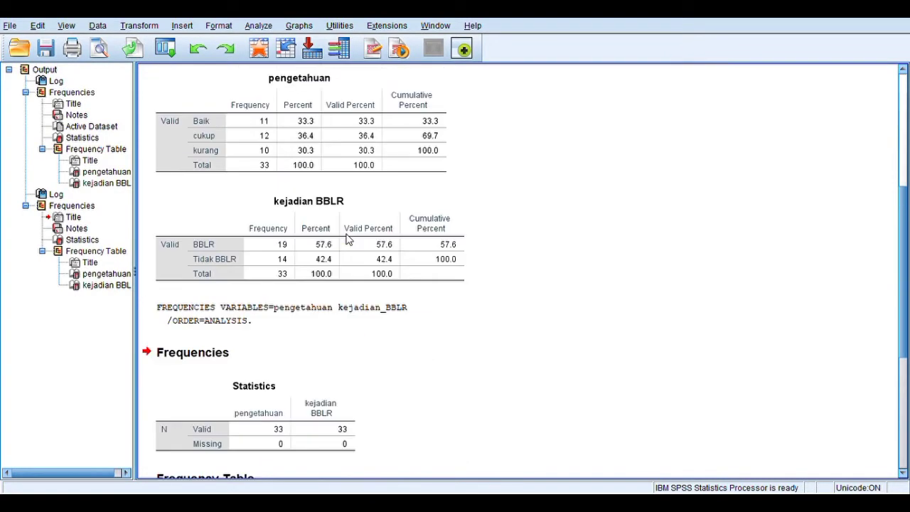
scroll(364, 233, "down", 6)
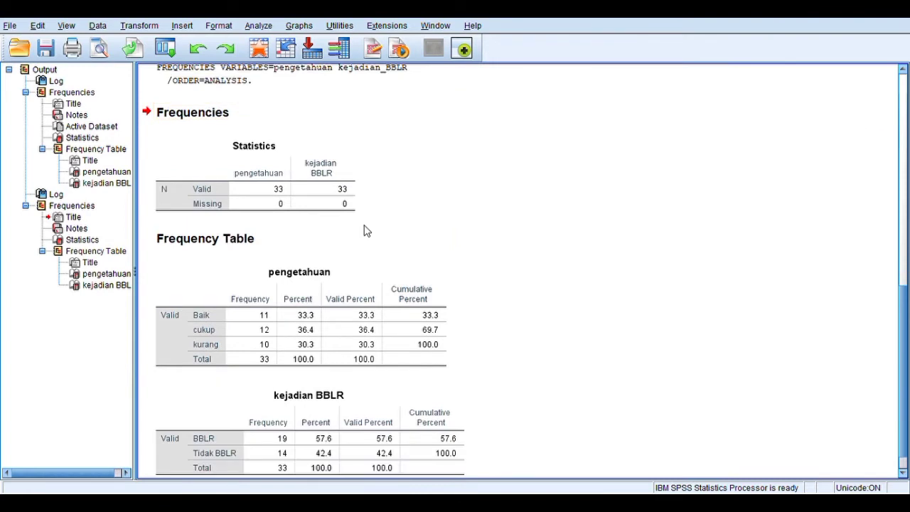
left_click(263, 184)
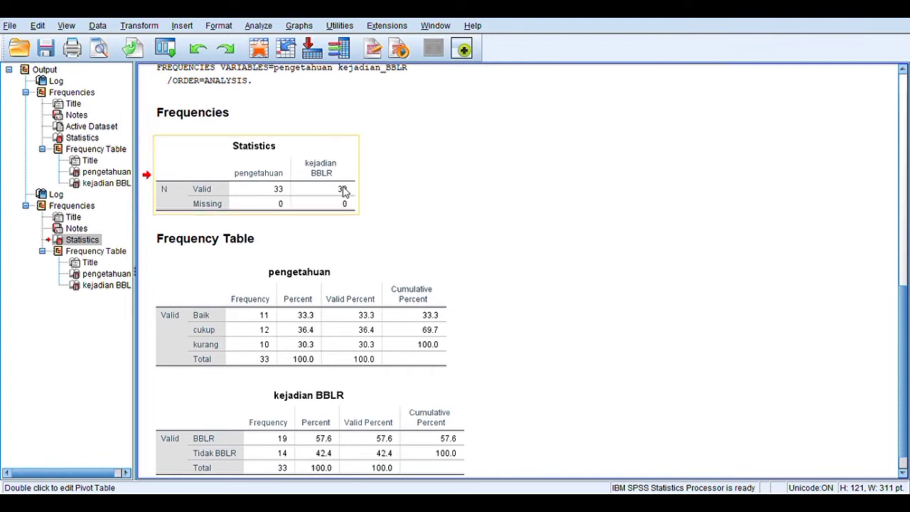
scroll(344, 200, "down", 1)
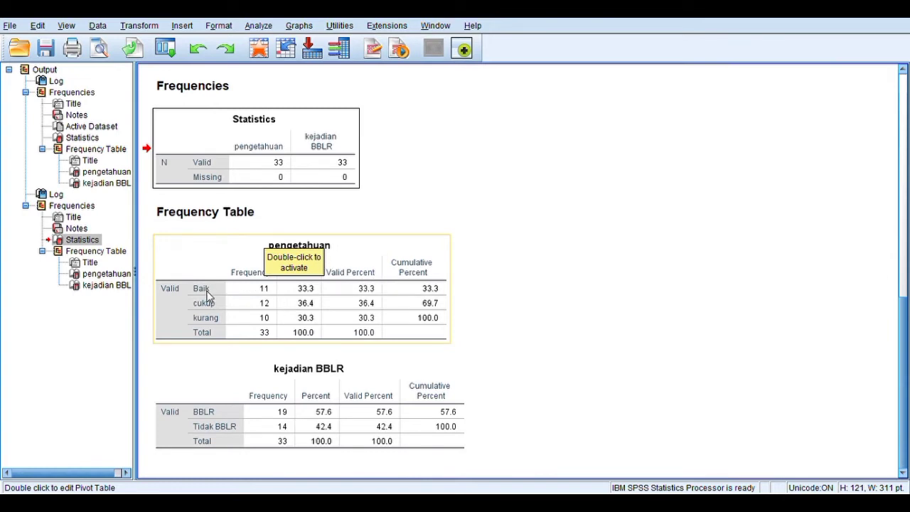
left_click(268, 296)
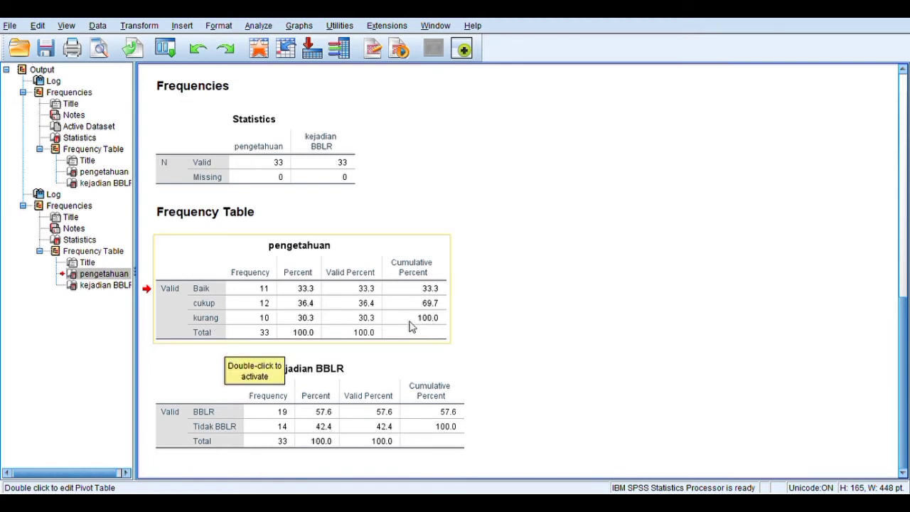
left_click(205, 374)
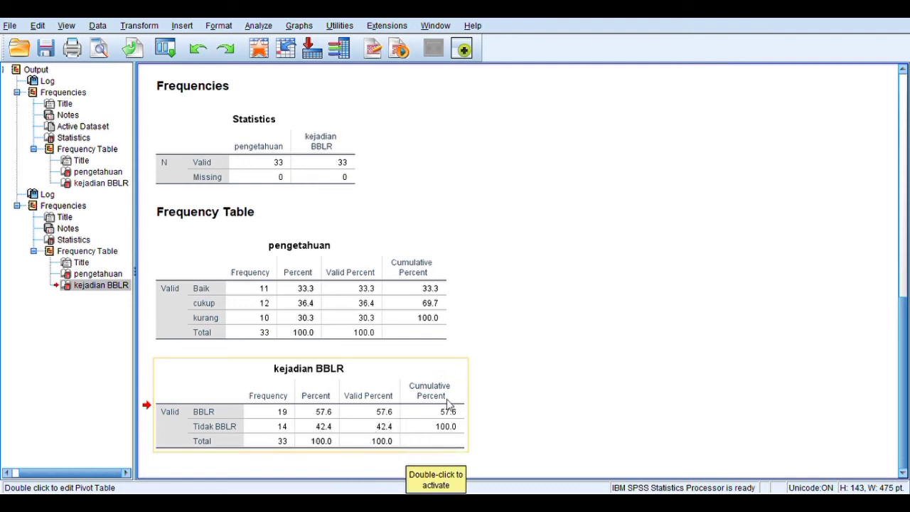
left_click(398, 388)
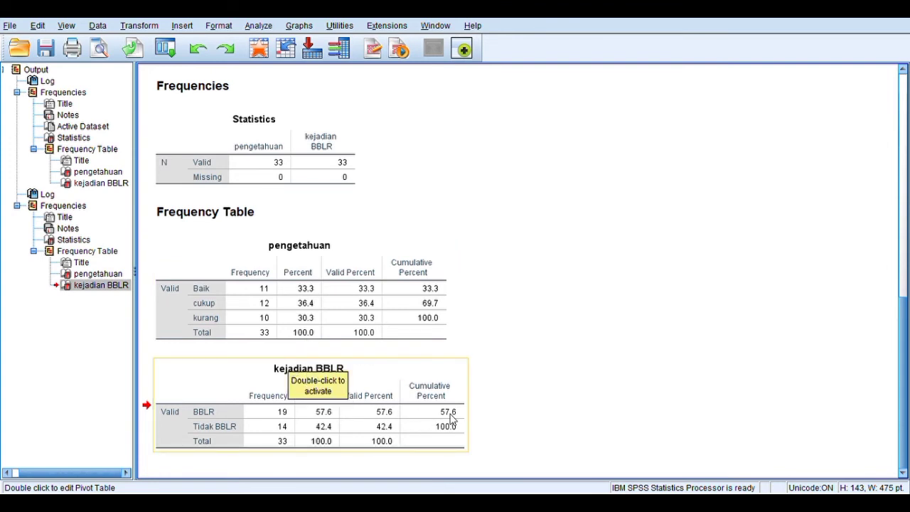